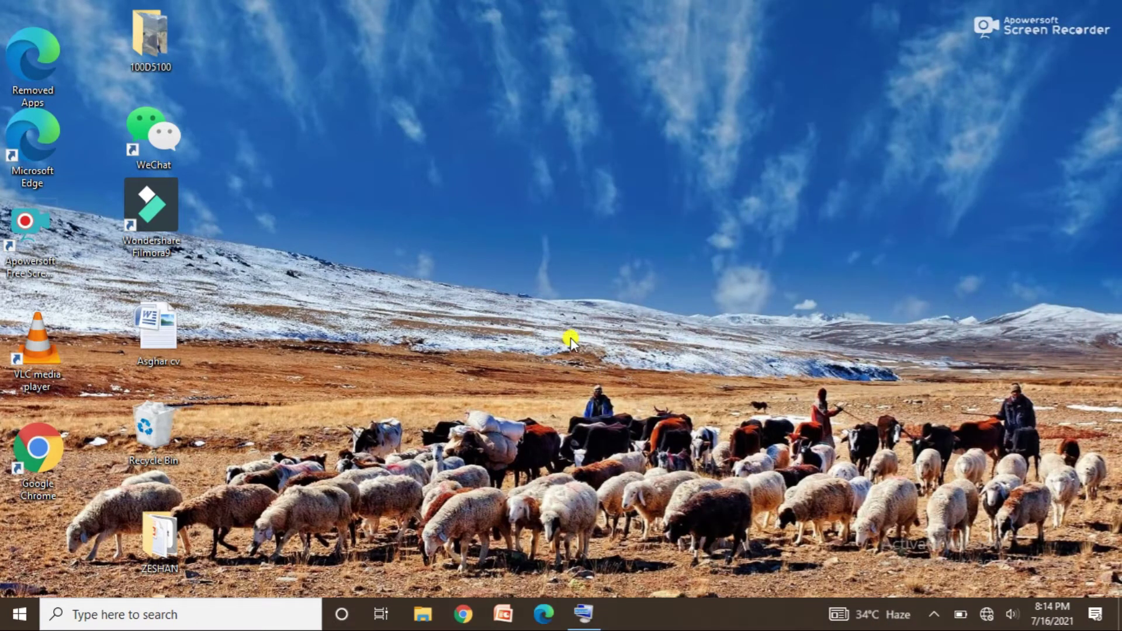
- Launch PowerPoint from the taskbar to get a new blank presentation
click(502, 613)
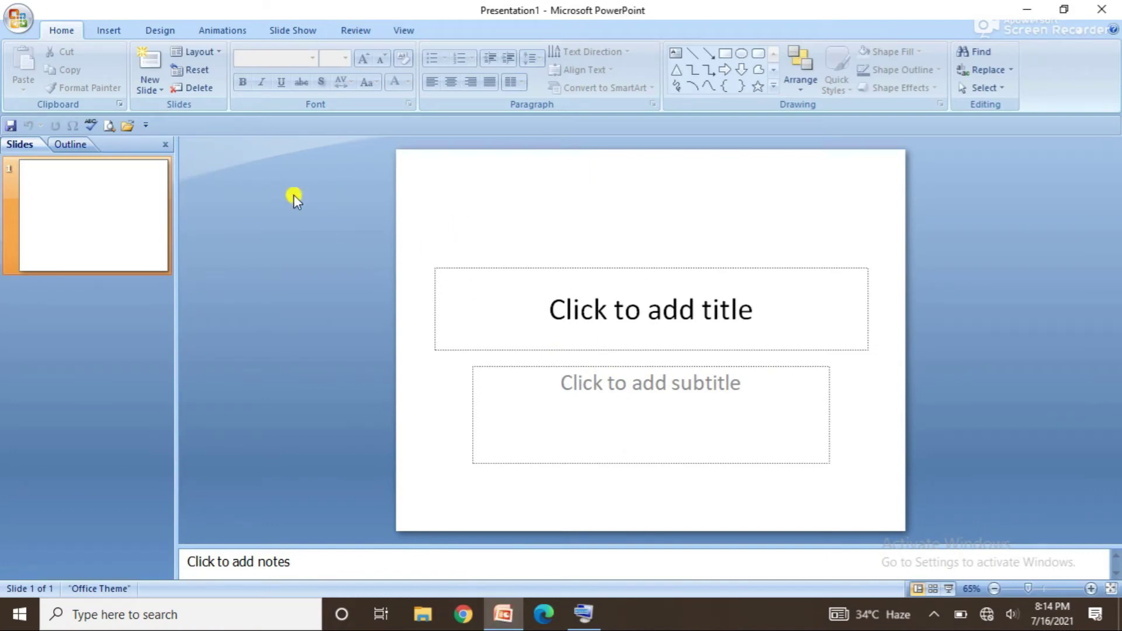
- Add a Blank-layout slide and delete the original title slide
click(154, 91)
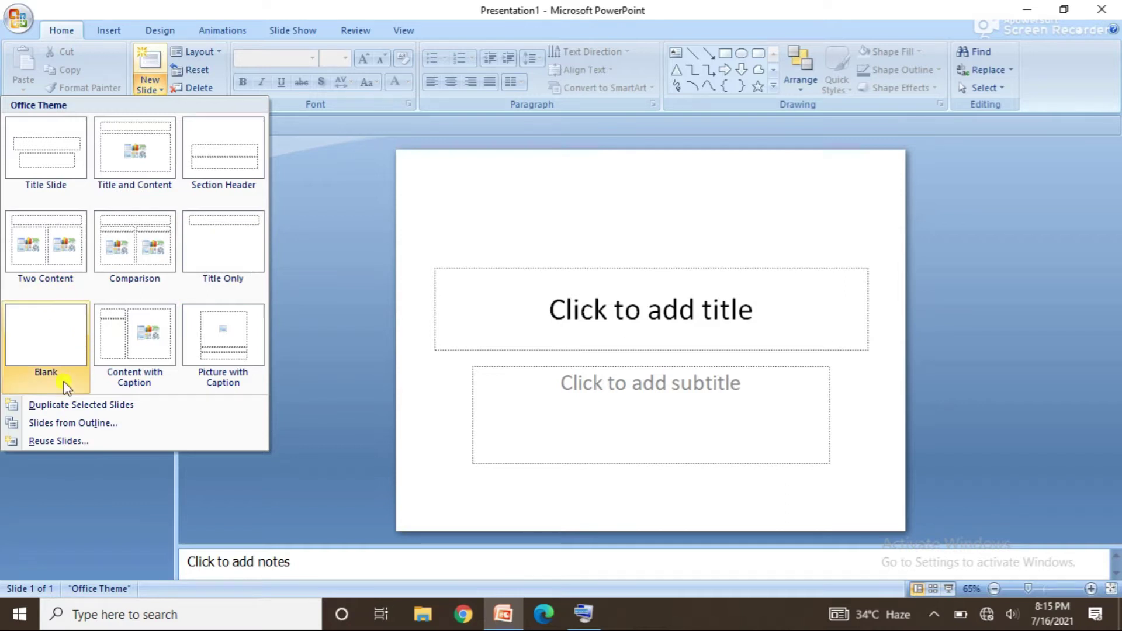
click(51, 338)
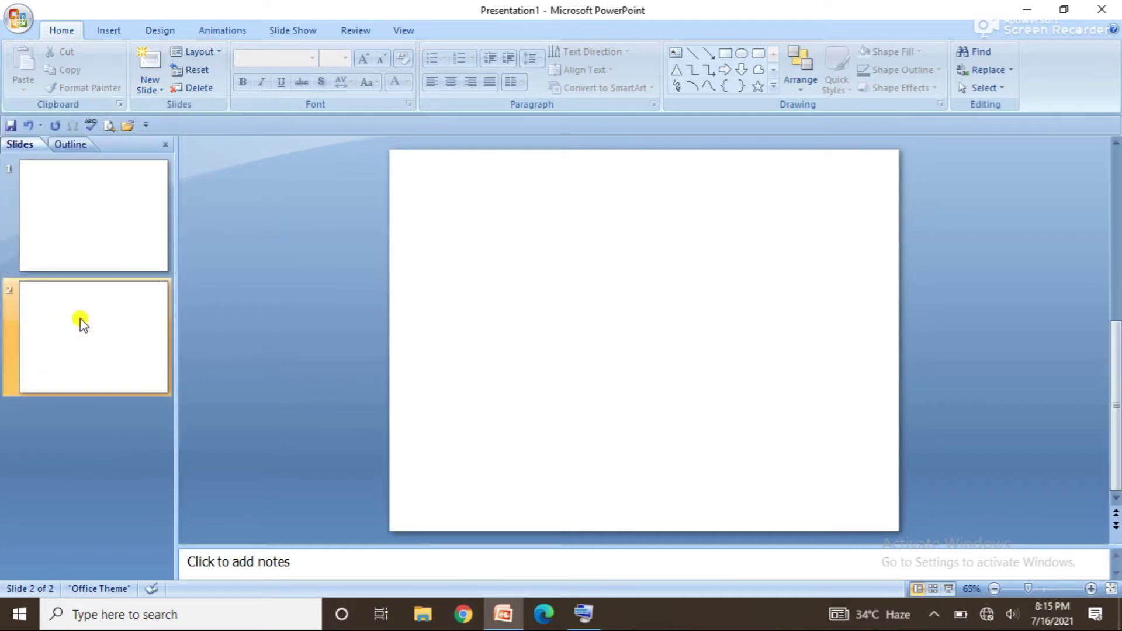
click(140, 230)
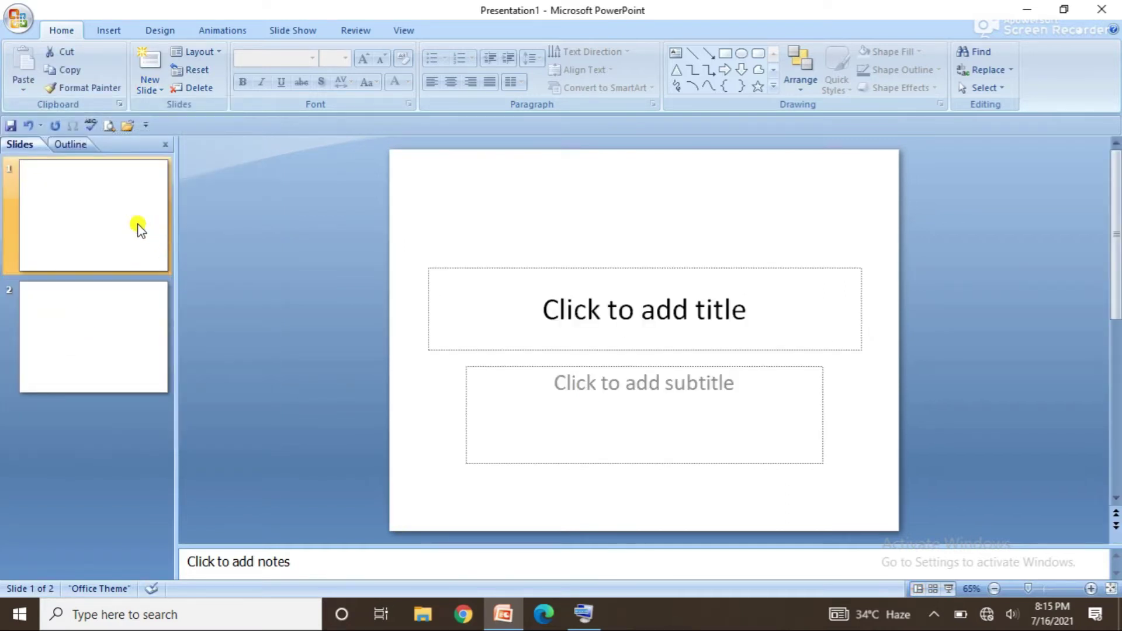
right_click(139, 224)
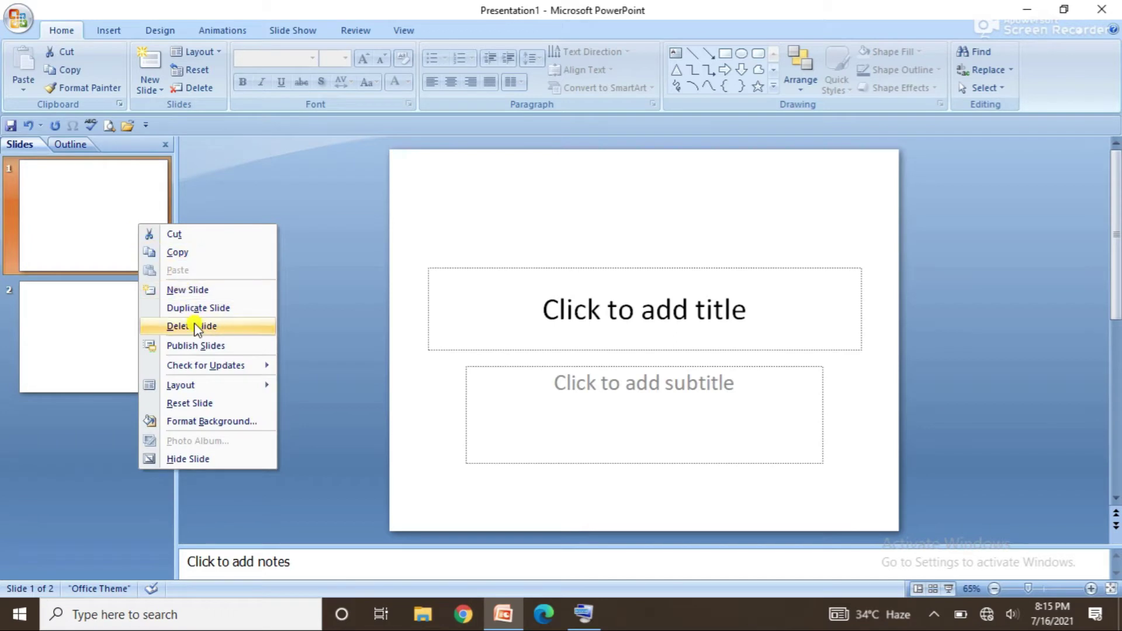
click(194, 326)
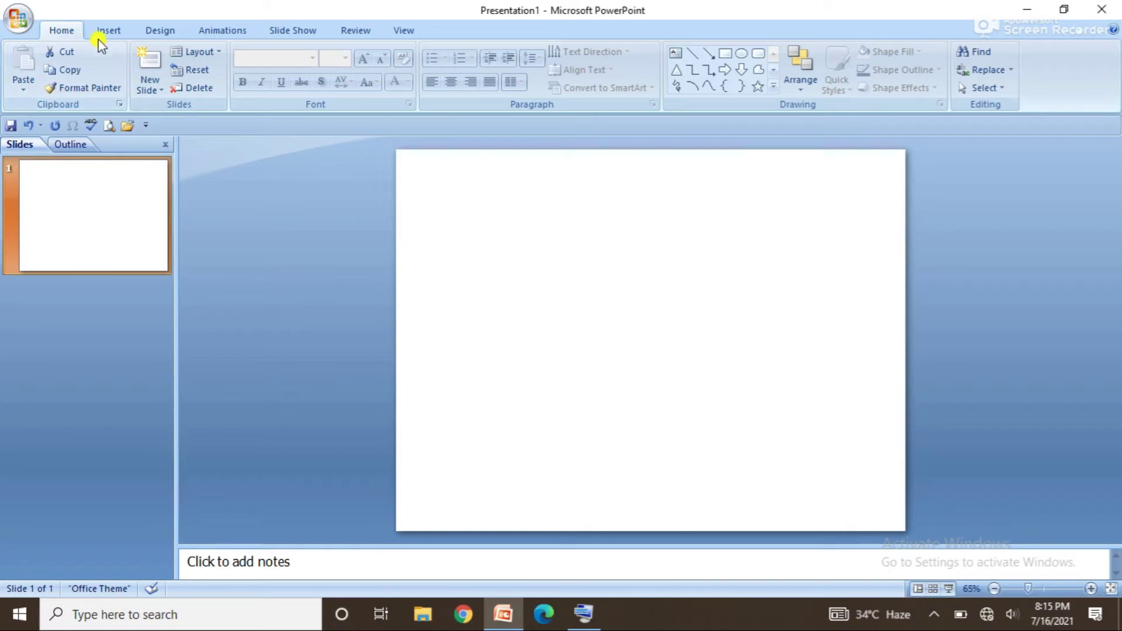
- Insert a 3-D Clustered Column chart on the blank slide
click(116, 33)
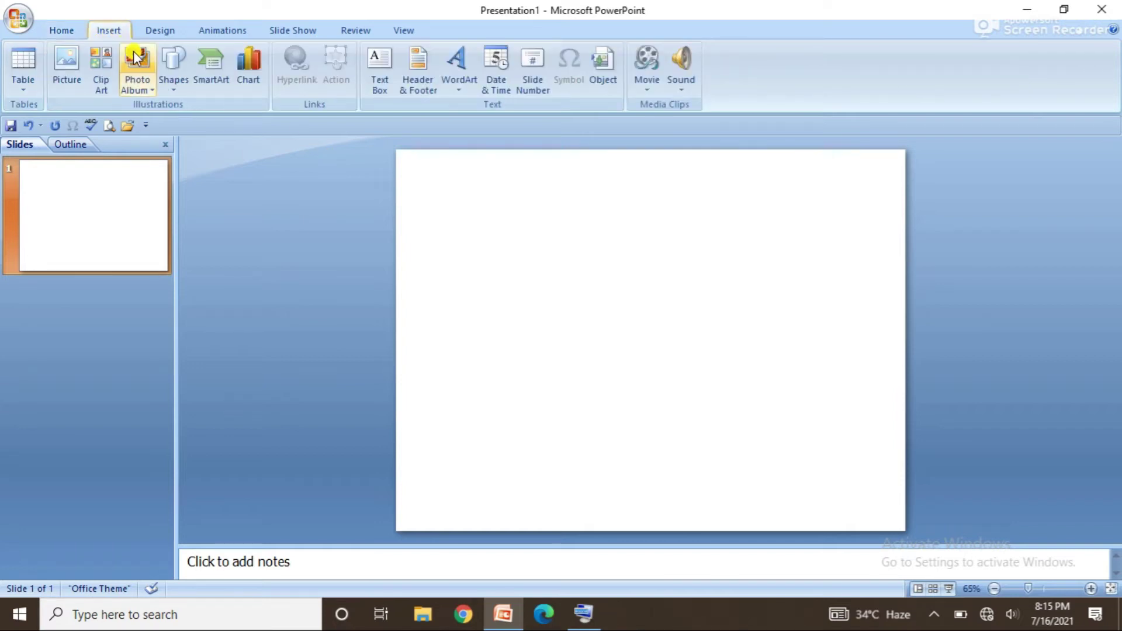
click(250, 88)
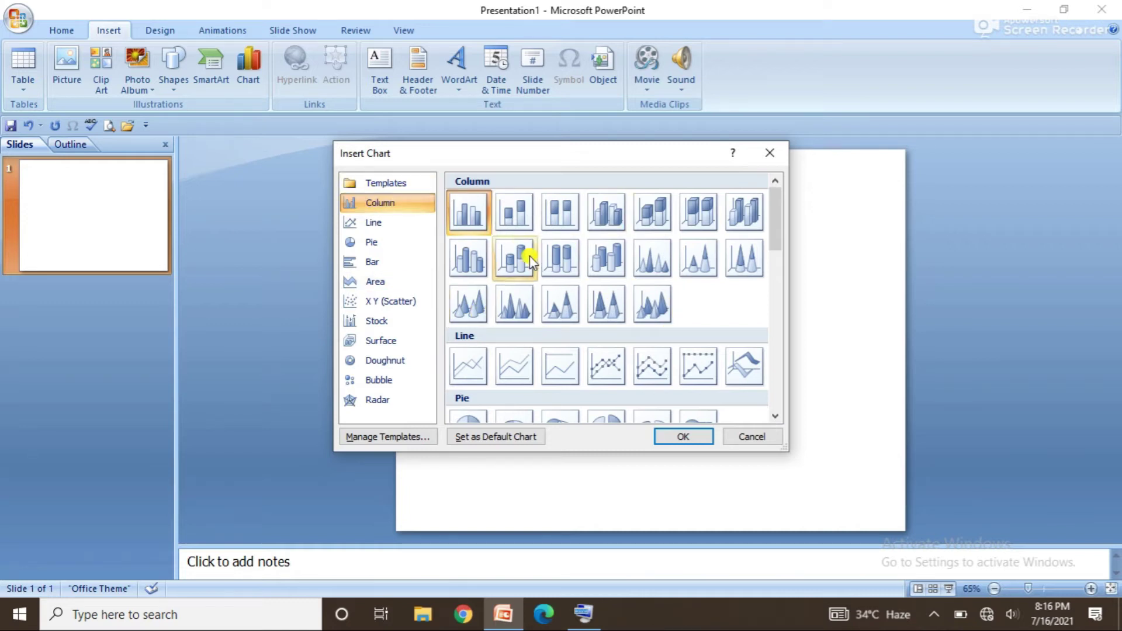
click(608, 215)
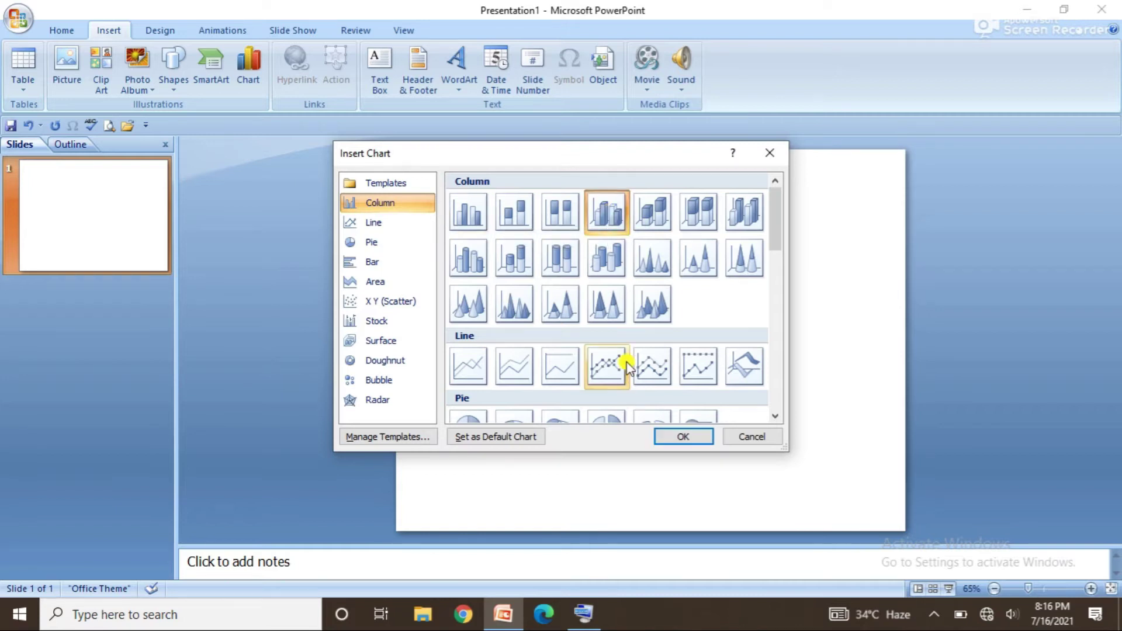
click(683, 435)
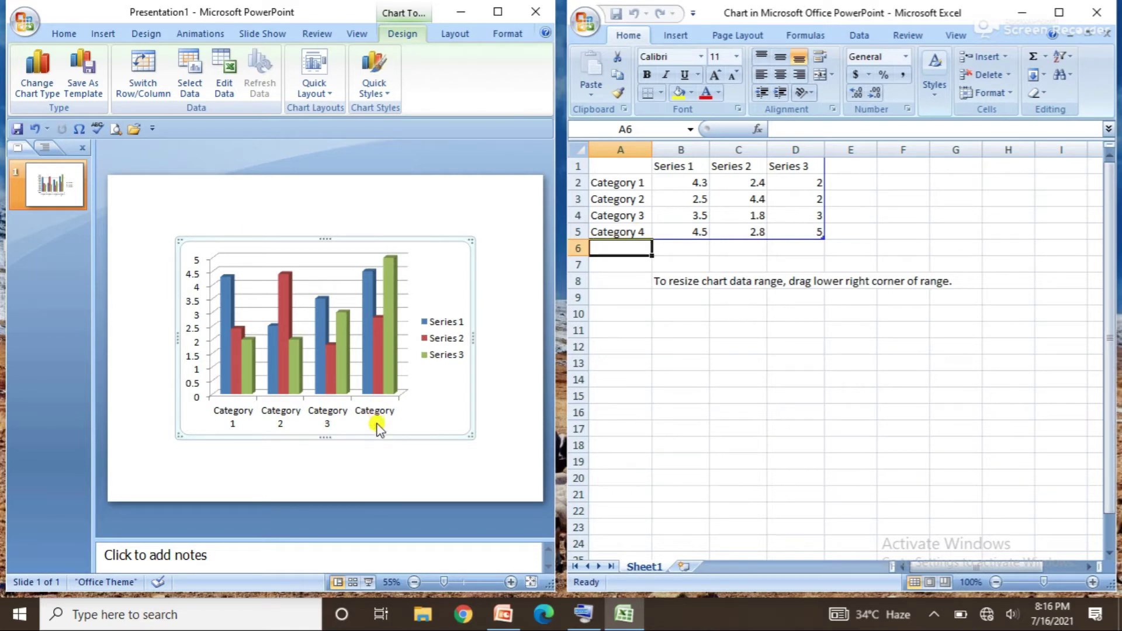
- Change cell D5 (Series 3, Category 4) in the chart data from 5 to 6
click(813, 230)
double_click(812, 230)
double_click(812, 229)
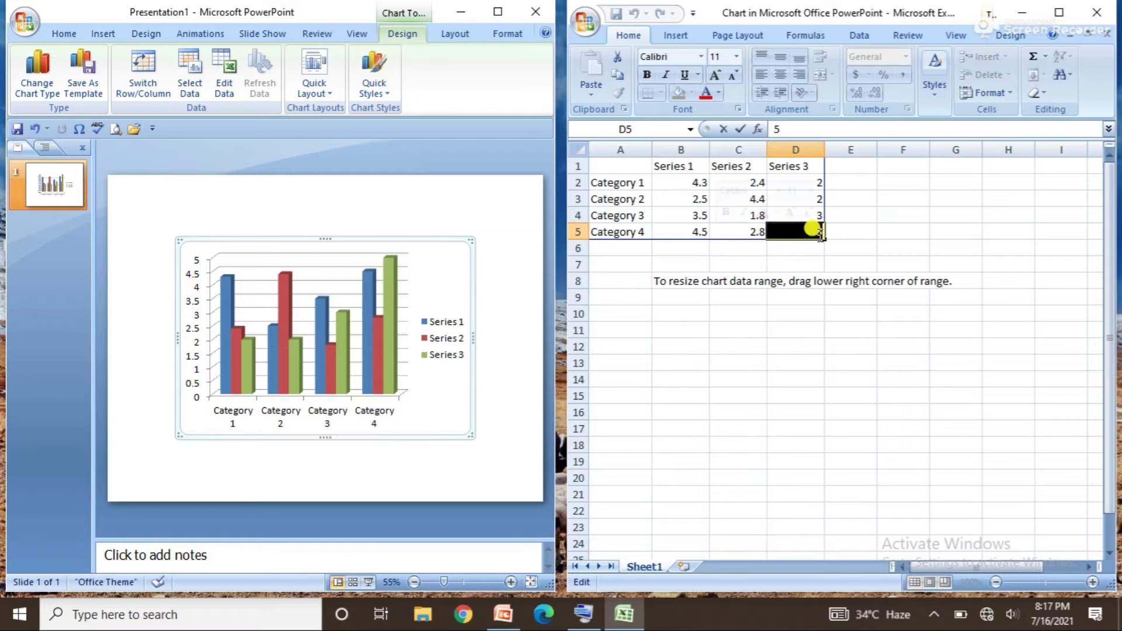
text(6)
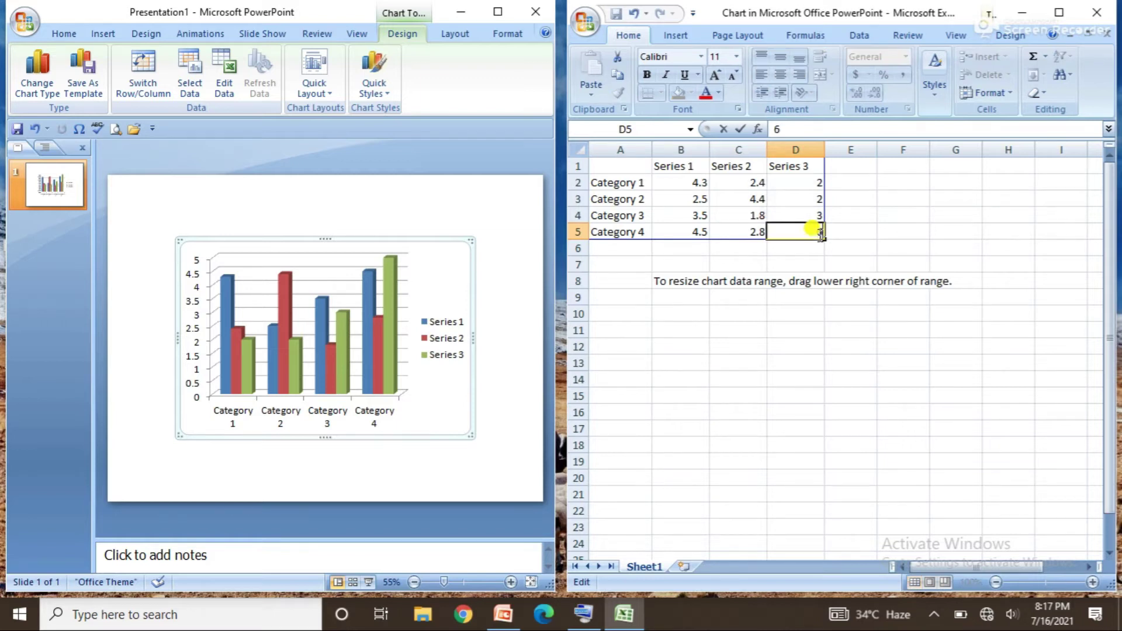
click(812, 364)
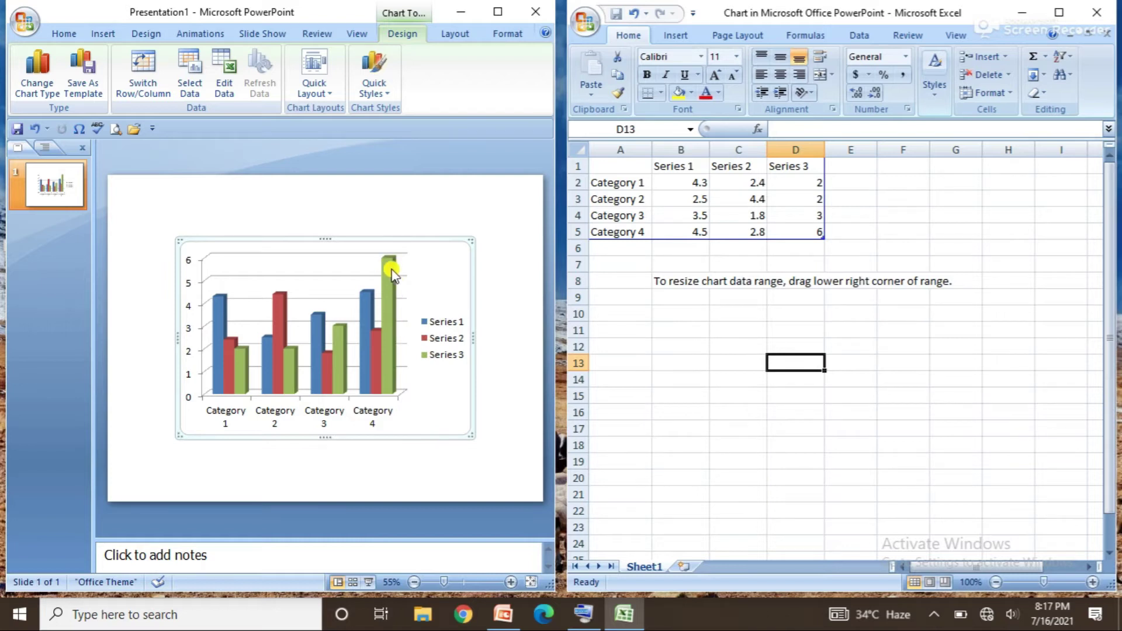
- Close the data sheet, then keep the multicolour Style 2 after trying blue, red, green, purple and teal
click(1105, 12)
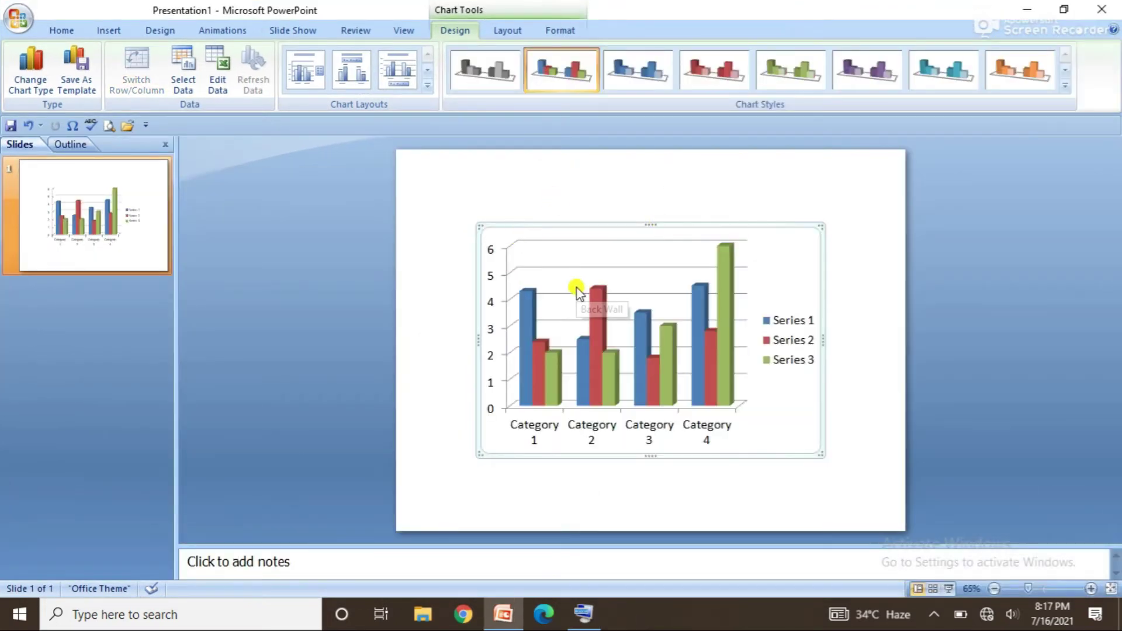
click(639, 74)
click(732, 69)
click(801, 73)
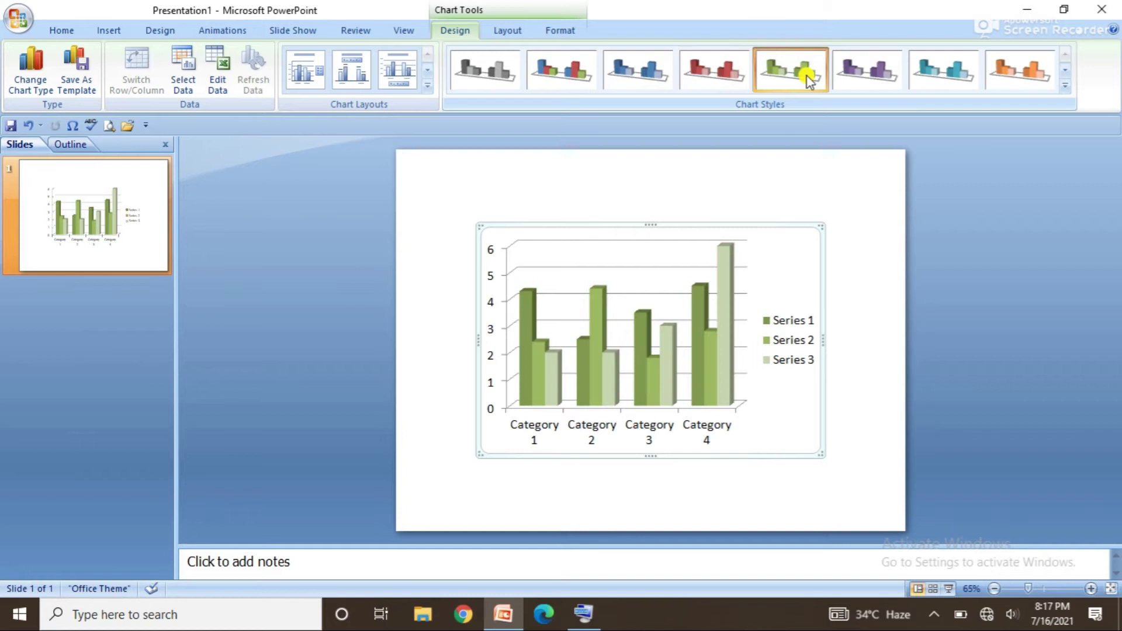
click(872, 74)
click(936, 81)
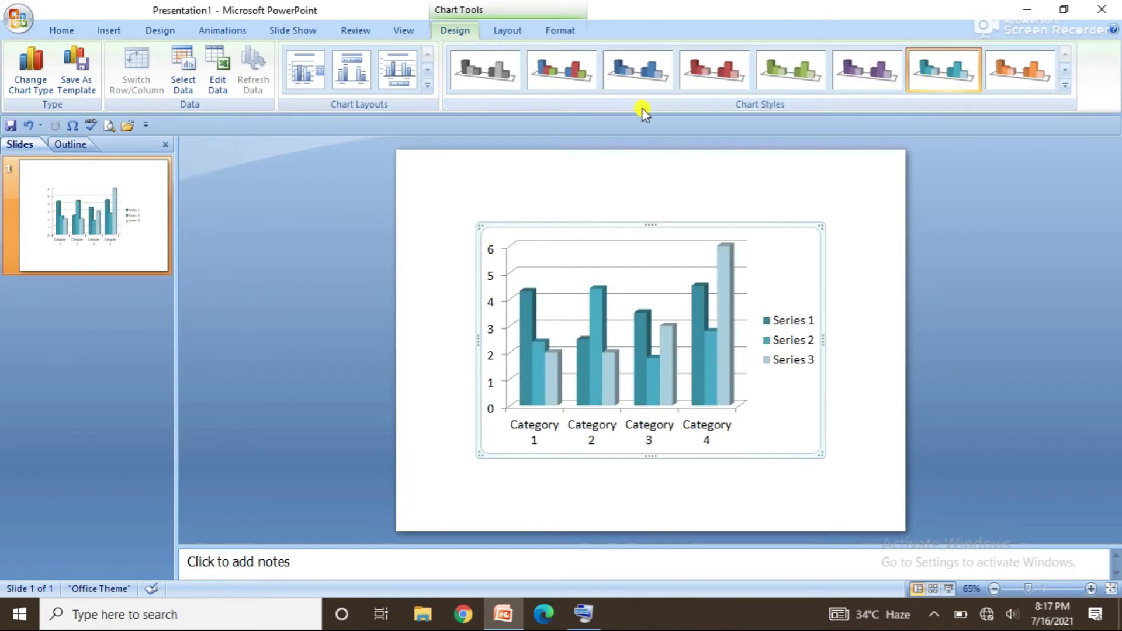
click(570, 79)
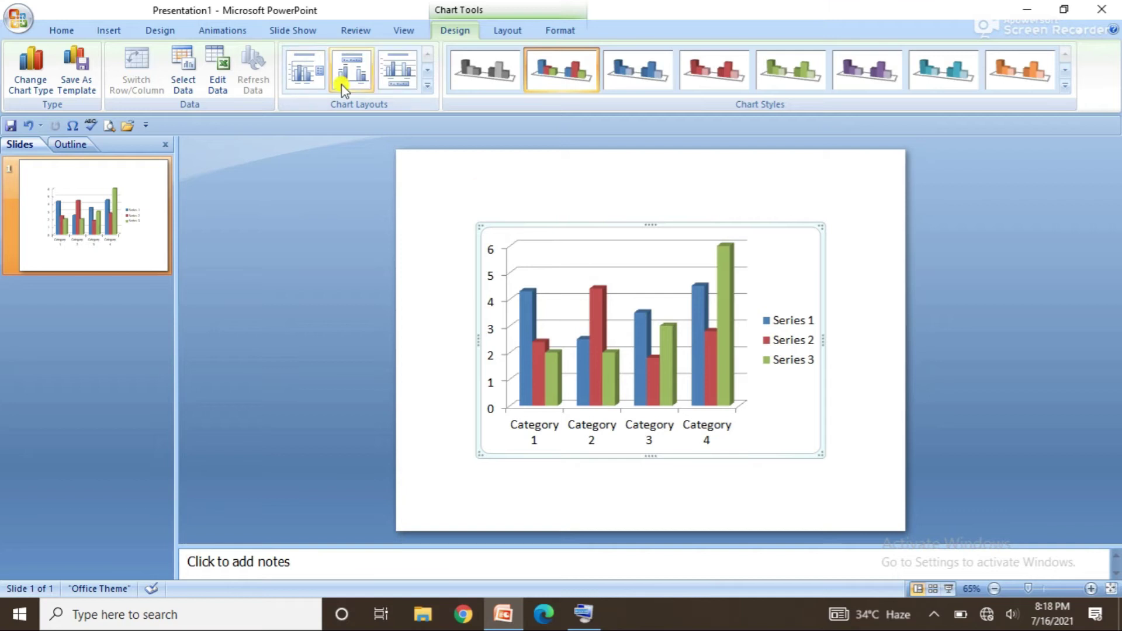
- Apply the Cover Up slide transition after previewing a fade through black
click(222, 31)
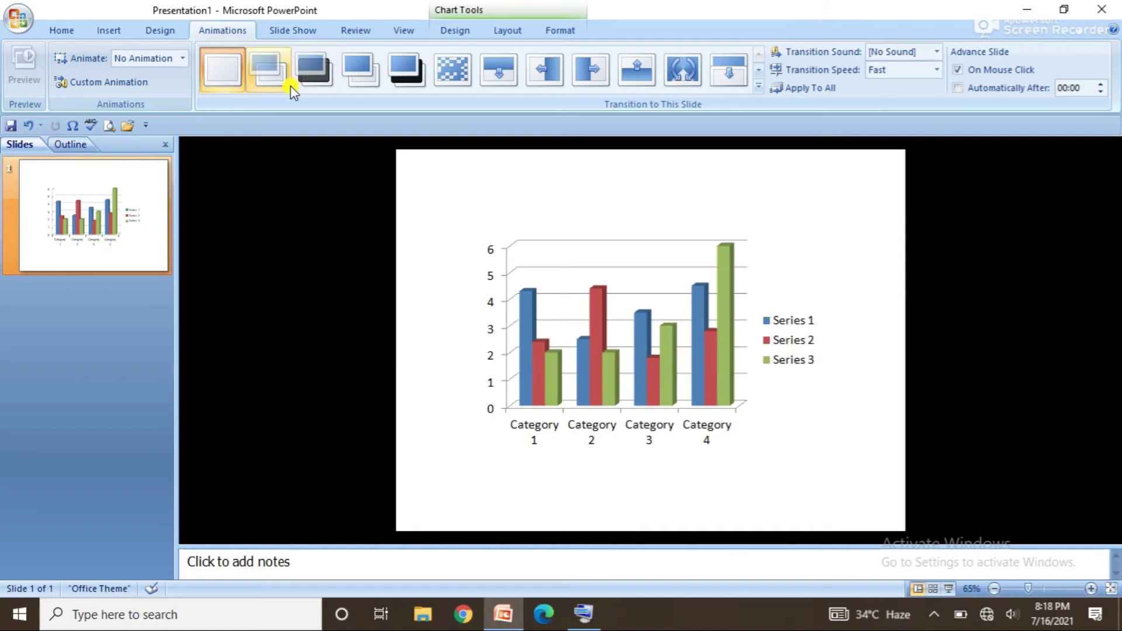
click(328, 80)
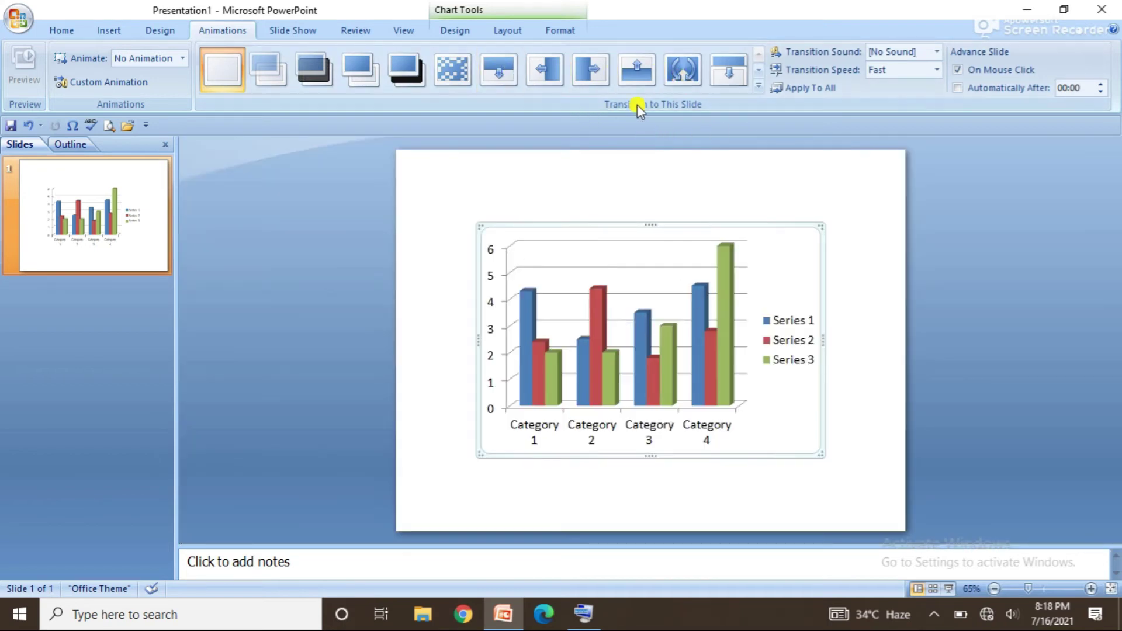
click(638, 81)
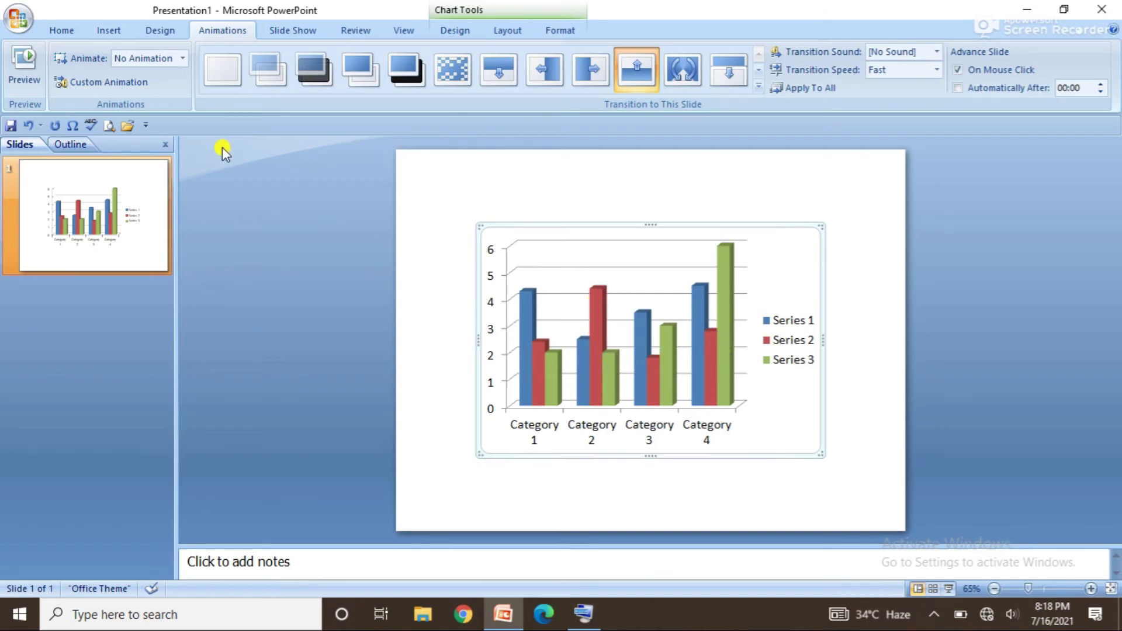
- Animate the chart with Fly In, By Series
click(184, 58)
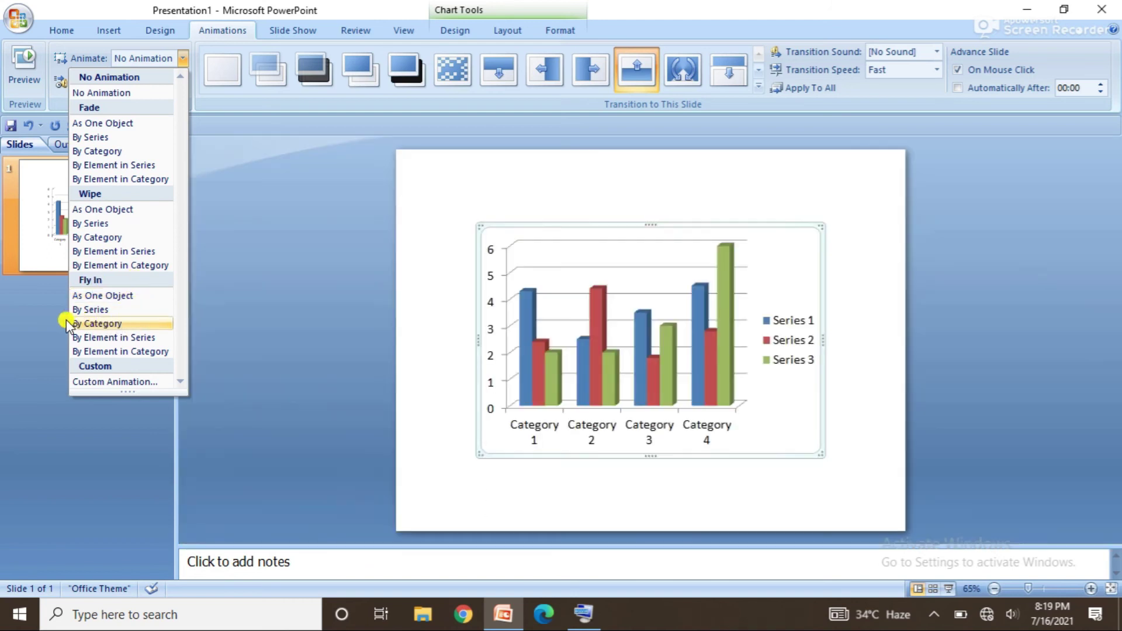
click(129, 309)
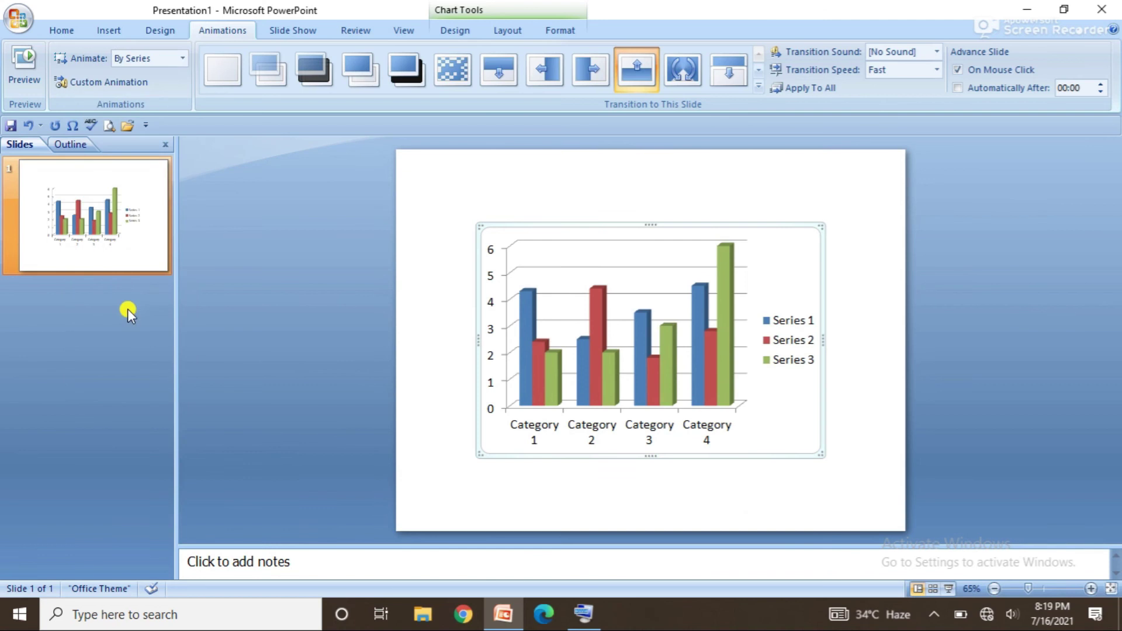
- Cancel Save As without saving and minimise the PowerPoint window
click(17, 20)
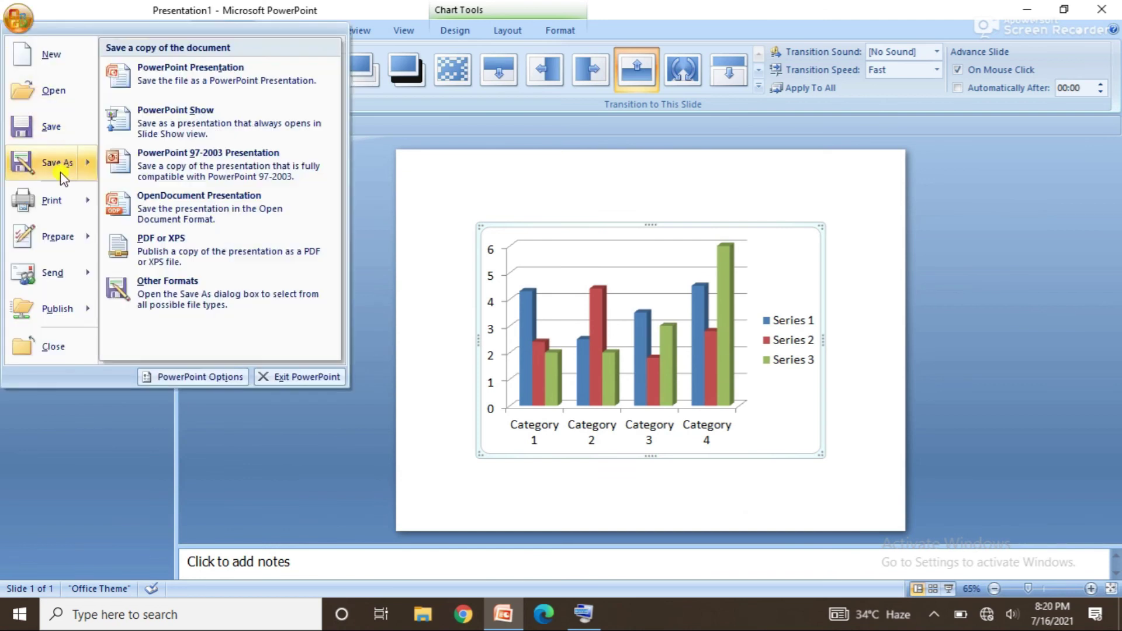
click(50, 167)
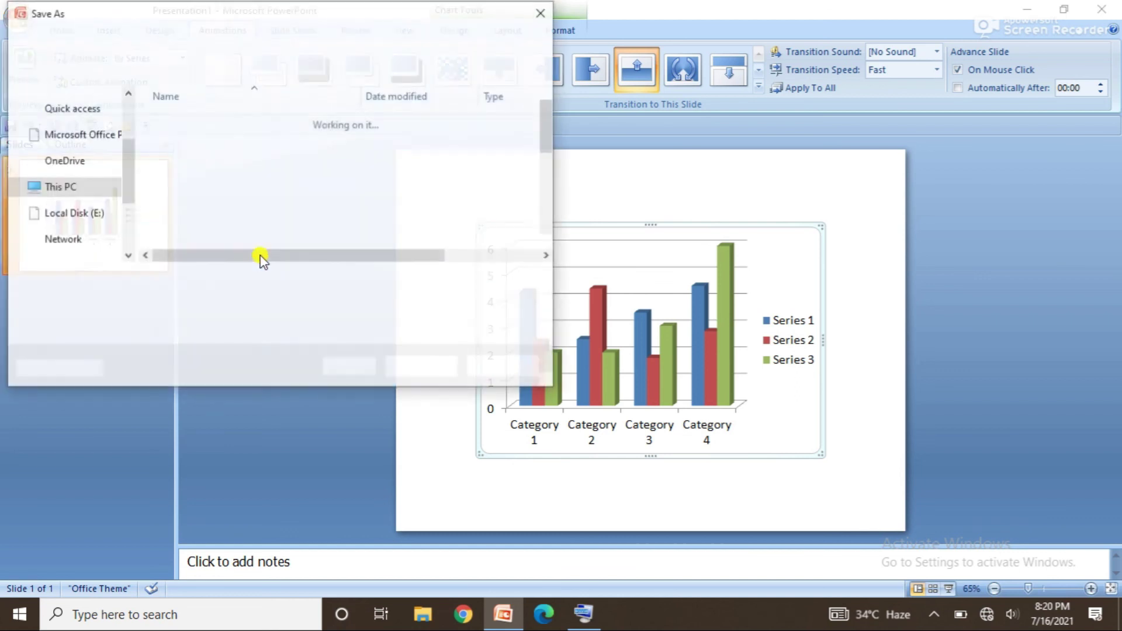
key(Escape)
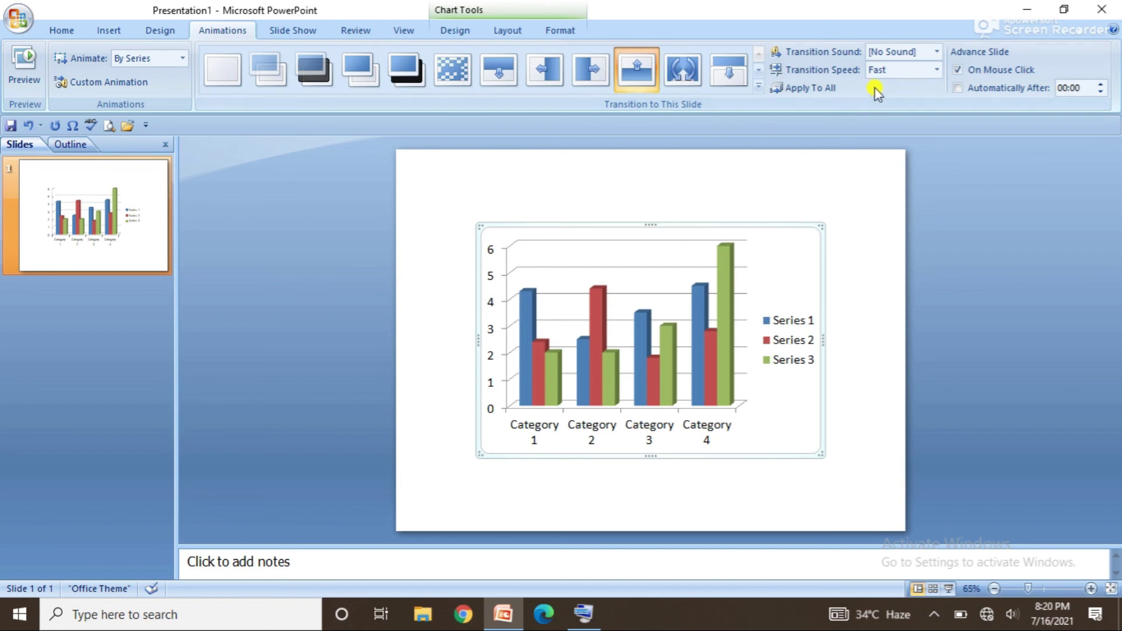
click(1032, 15)
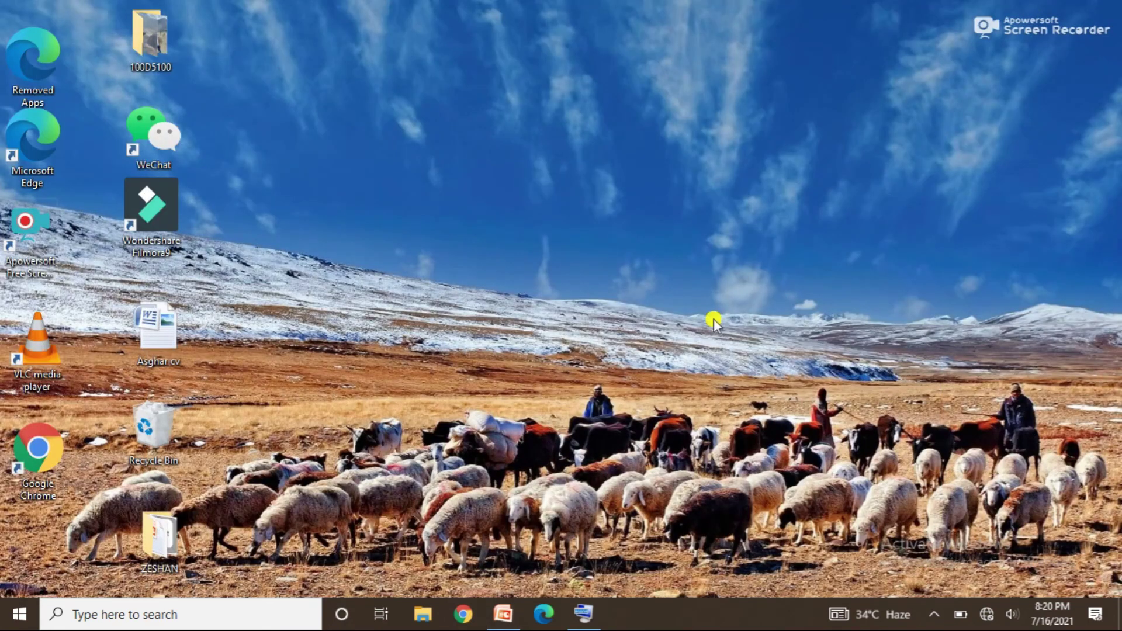